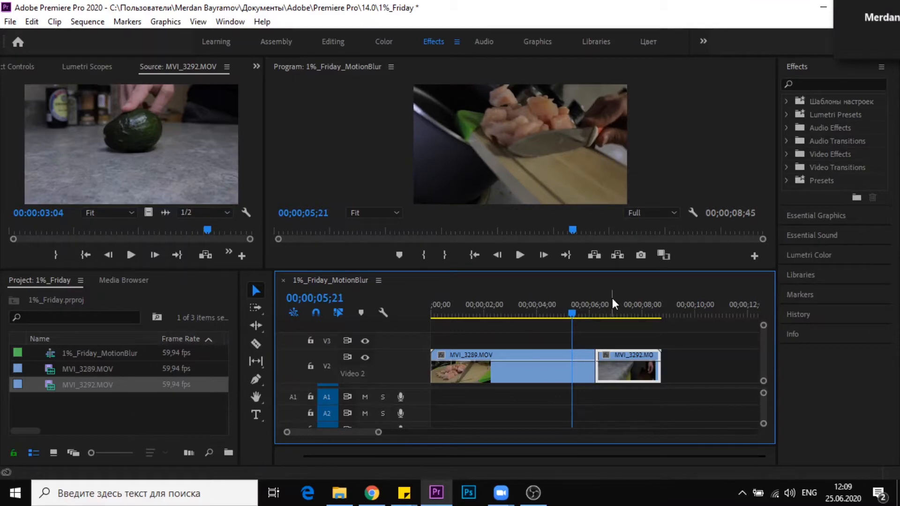
# Create a new adjustment layer in the project at 1280 by 720, 59,94 fps Drop-Frame, with square pixels
pyautogui.rightClick(149, 410)
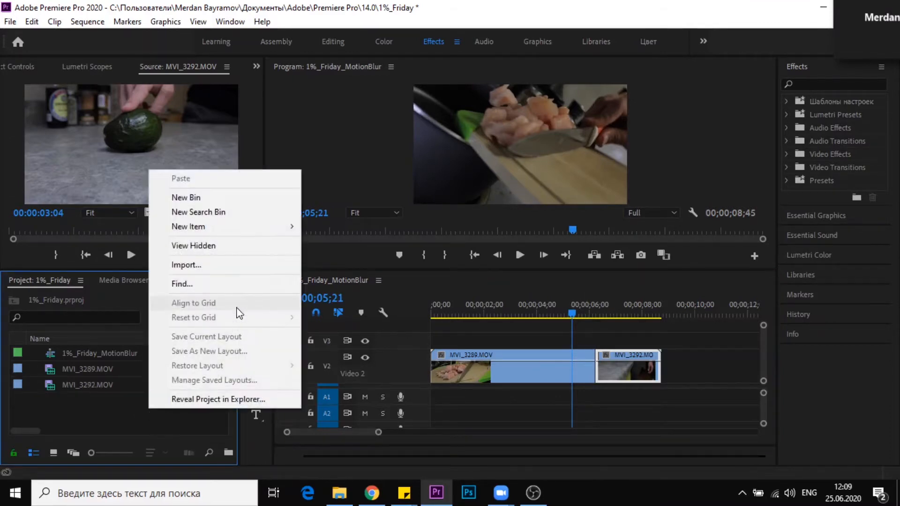
pyautogui.moveTo(267, 233)
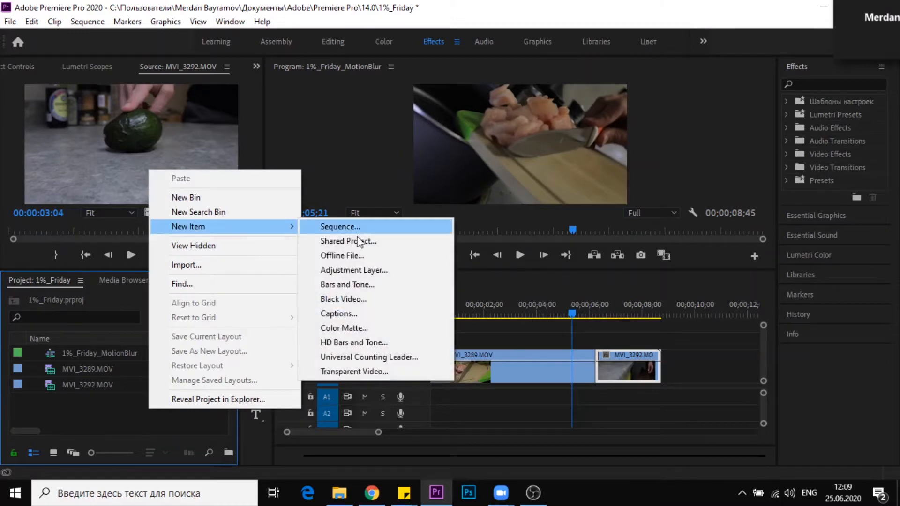
pyautogui.click(386, 274)
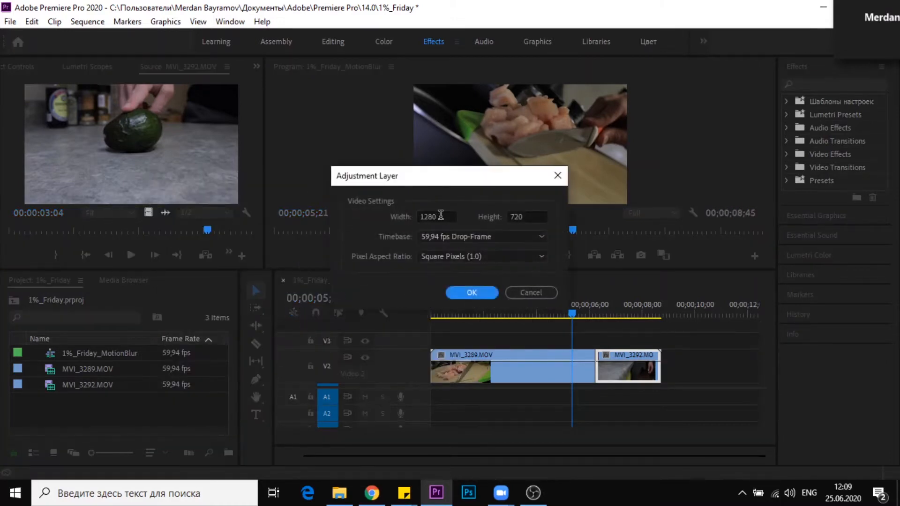
pyautogui.click(529, 217)
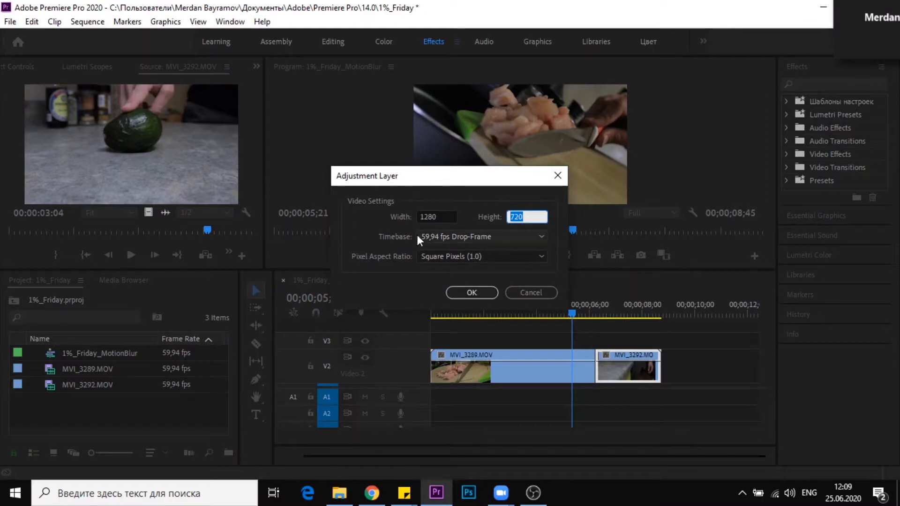
pyautogui.click(489, 294)
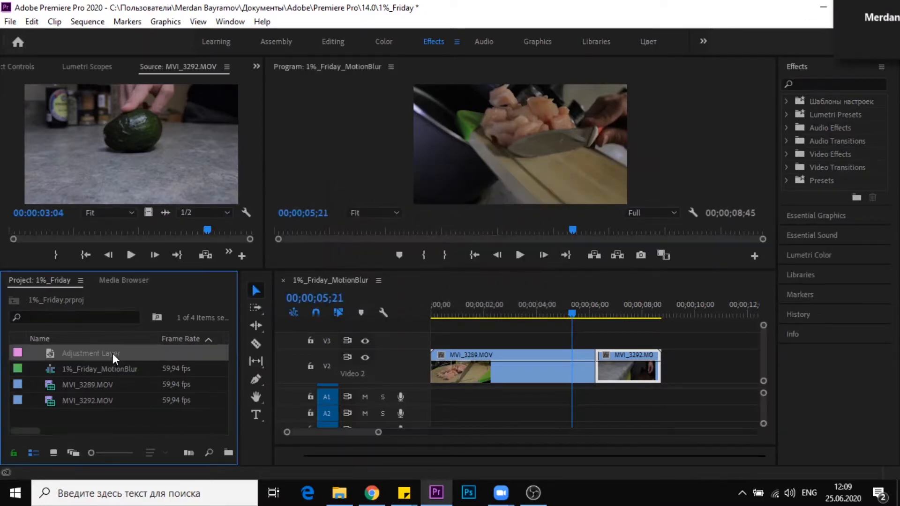
# Place the adjustment layer on track V3 and trim it to run from about 00;00;05;21 to the end of MVI_3289.MOV
pyautogui.moveTo(51, 353); pyautogui.dragTo(545, 345)
pyautogui.moveTo(669, 341); pyautogui.dragTo(595, 340)
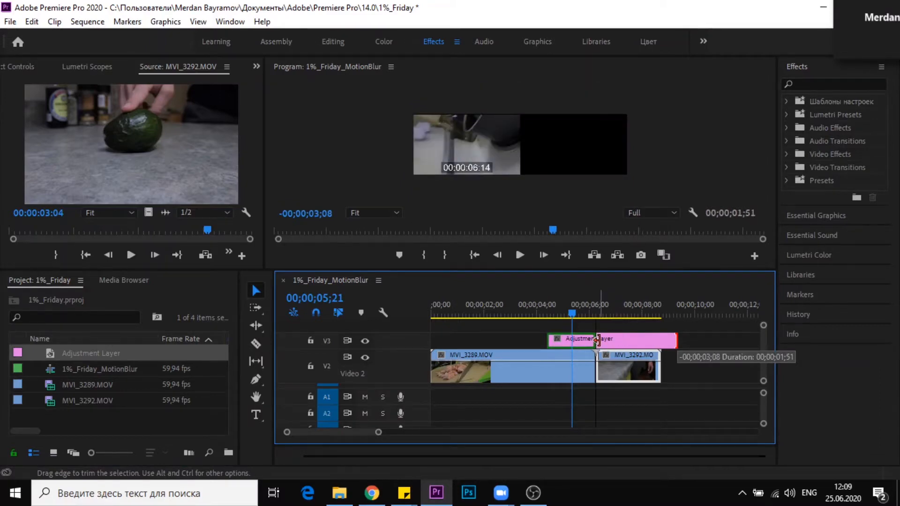
pyautogui.moveTo(596, 341); pyautogui.dragTo(595, 340)
pyautogui.moveTo(576, 308)
pyautogui.mouseDown()
pyautogui.moveTo(590, 308)
pyautogui.moveTo(562, 312)
pyautogui.moveTo(572, 314)
pyautogui.moveTo(568, 334)
pyautogui.moveTo(567, 313)
pyautogui.moveTo(576, 310)
pyautogui.moveTo(557, 310)
pyautogui.moveTo(592, 308)
pyautogui.moveTo(570, 309)
pyautogui.mouseUp()
pyautogui.press('space')
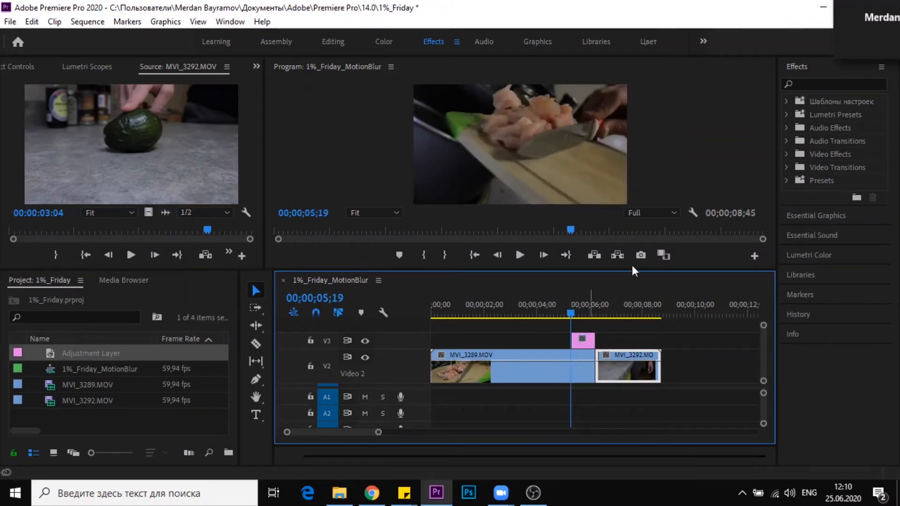
# Search the effects for blur, apply Directional Blur to the adjustment layer on V3 and display the effect controls
pyautogui.click(827, 84)
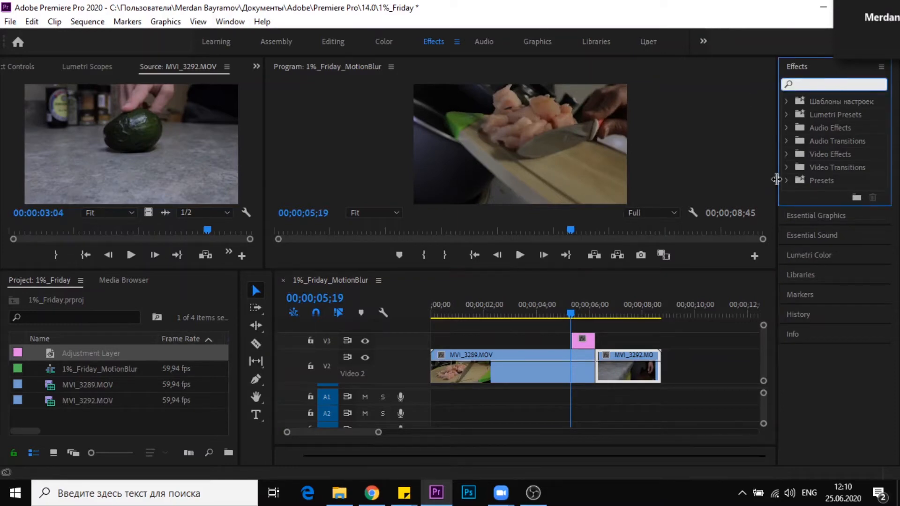
pyautogui.write('blur')
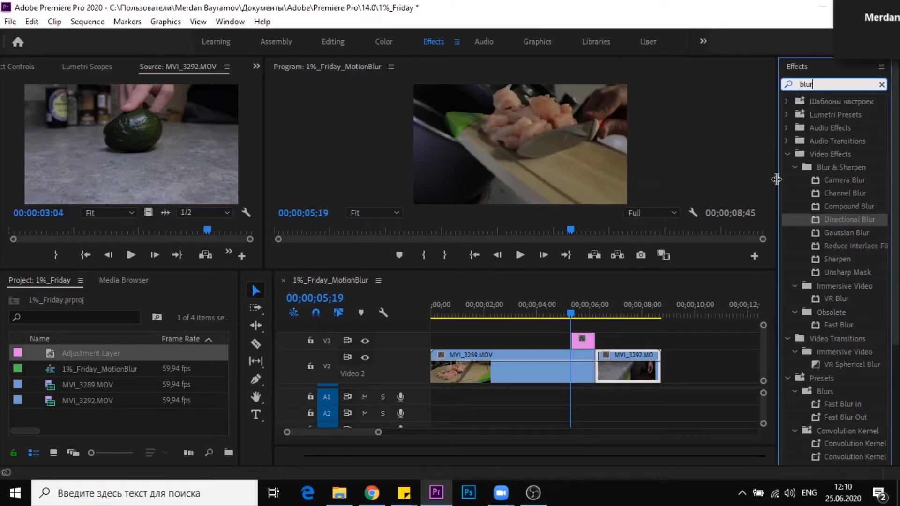
pyautogui.moveTo(815, 224); pyautogui.dragTo(844, 227)
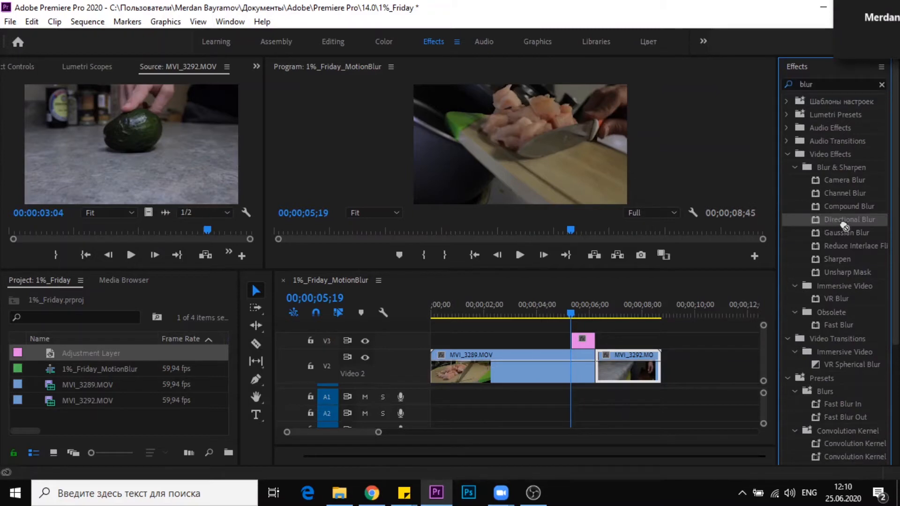
pyautogui.moveTo(740, 289); pyautogui.dragTo(591, 341)
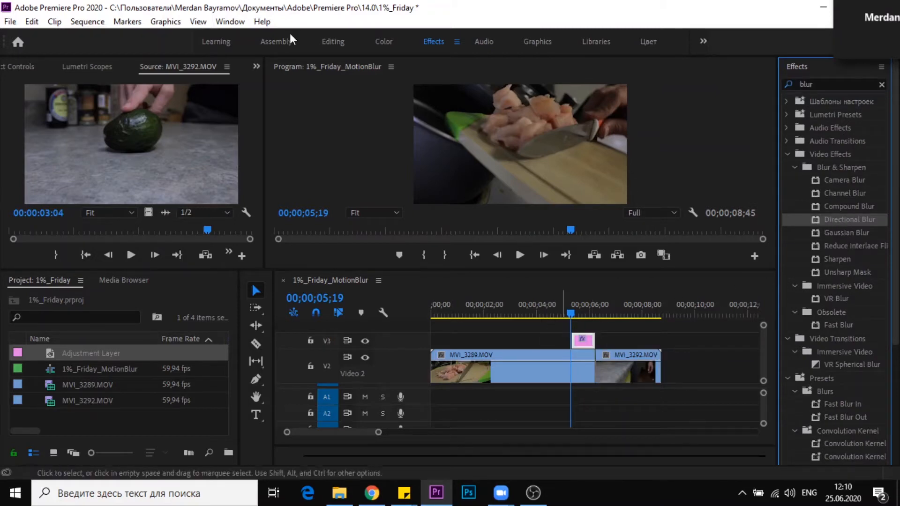
pyautogui.click(585, 338)
pyautogui.click(259, 69)
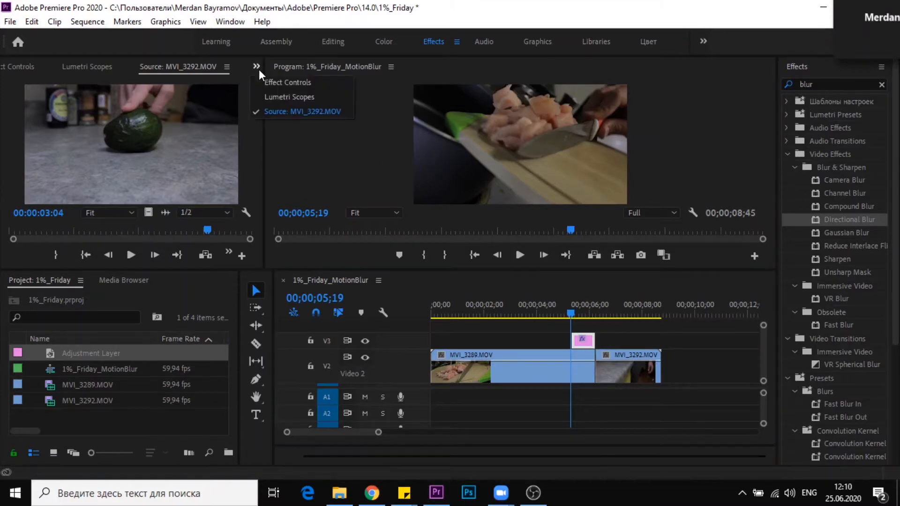
pyautogui.click(277, 81)
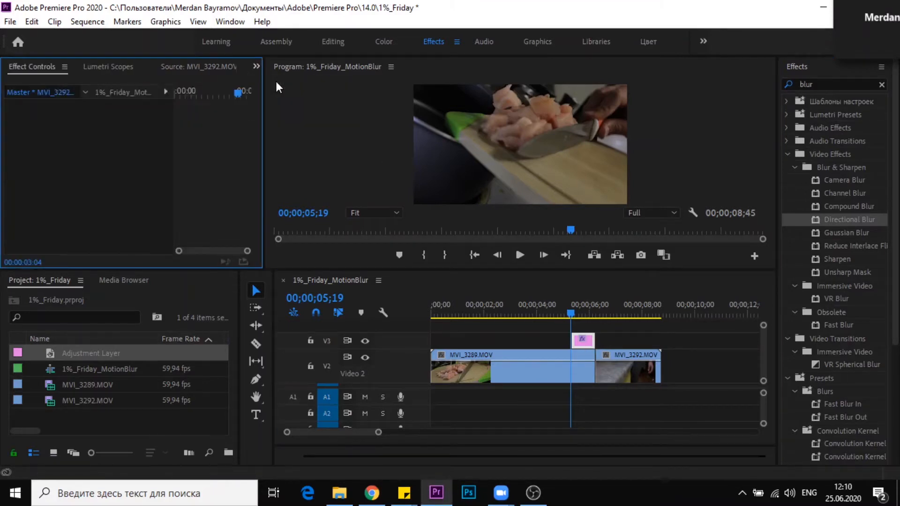
# Set the adjustment layer's Directional Blur to a Blur Length of 203 and a Direction of 90°
pyautogui.click(588, 341)
pyautogui.scroll(-5, 142, 190)
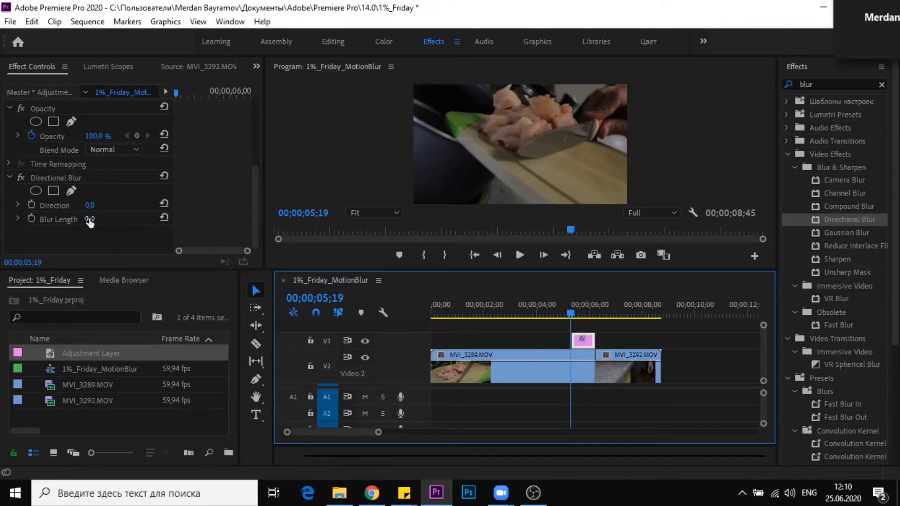
pyautogui.moveTo(89, 222); pyautogui.dragTo(119, 221)
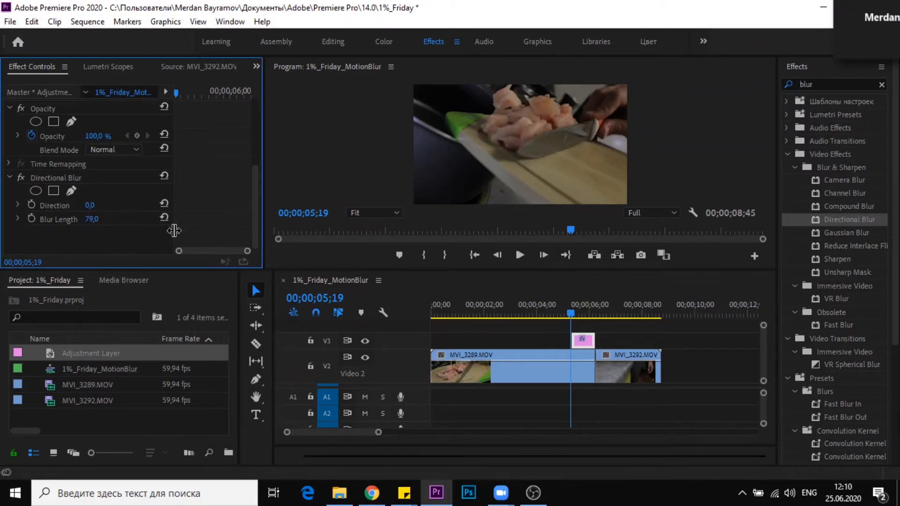
pyautogui.click(577, 308)
pyautogui.moveTo(91, 221); pyautogui.dragTo(144, 221)
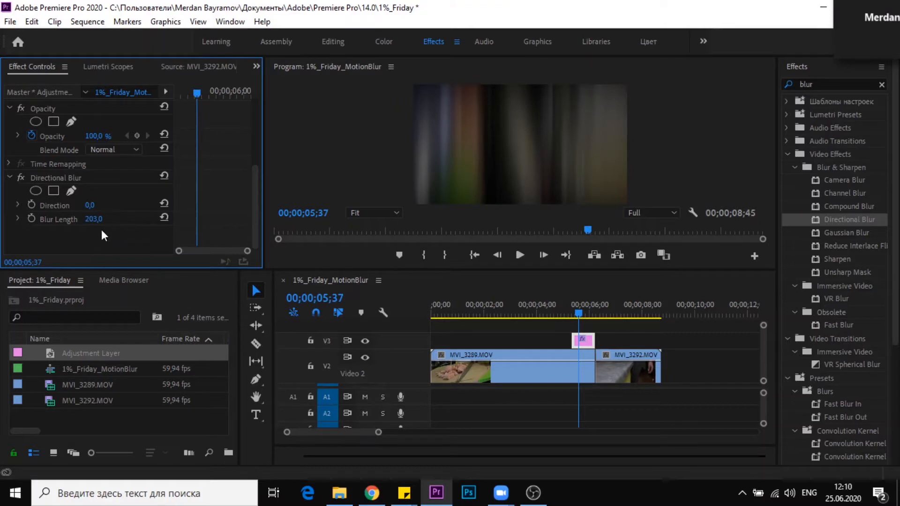
pyautogui.moveTo(89, 205); pyautogui.dragTo(132, 206)
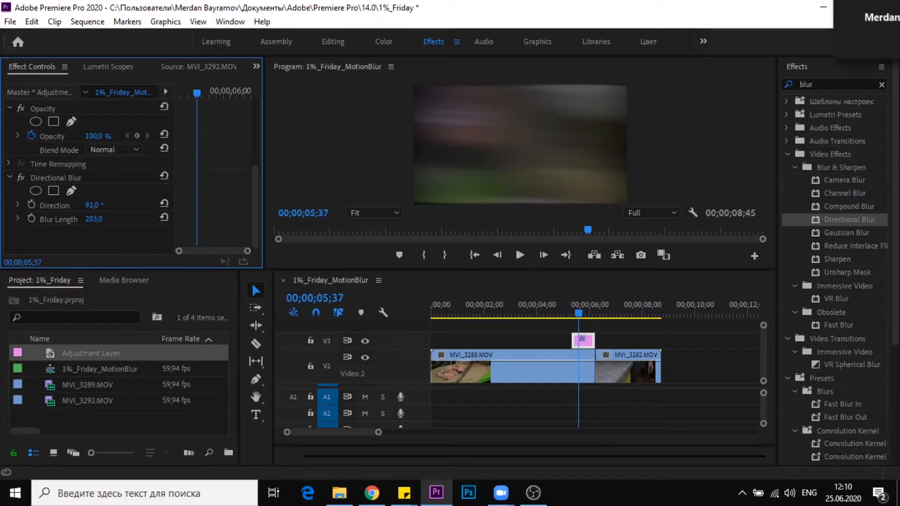
pyautogui.moveTo(131, 206); pyautogui.dragTo(130, 205)
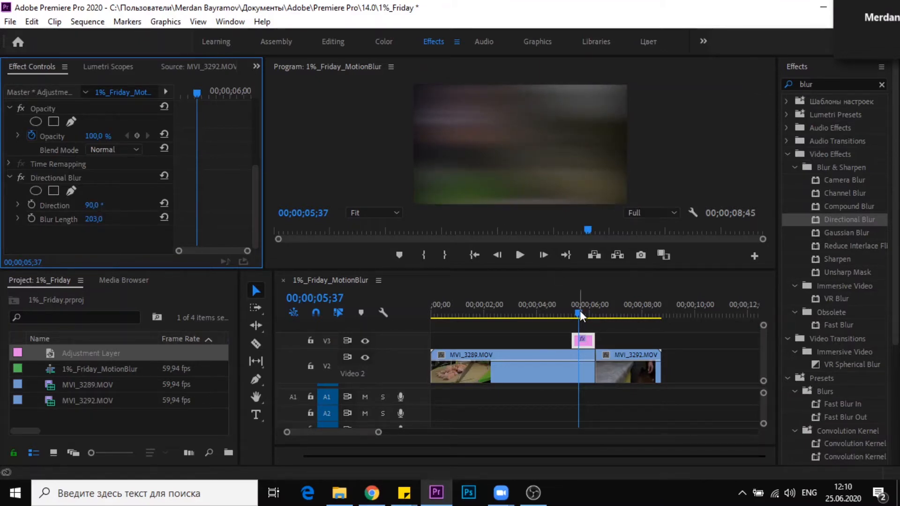
# Reduce the Directional Blur's Blur Length to 10 and preview the blurred stretch before the cut
pyautogui.moveTo(580, 312)
pyautogui.mouseDown()
pyautogui.moveTo(567, 312)
pyautogui.moveTo(591, 313)
pyautogui.moveTo(568, 314)
pyautogui.mouseUp()
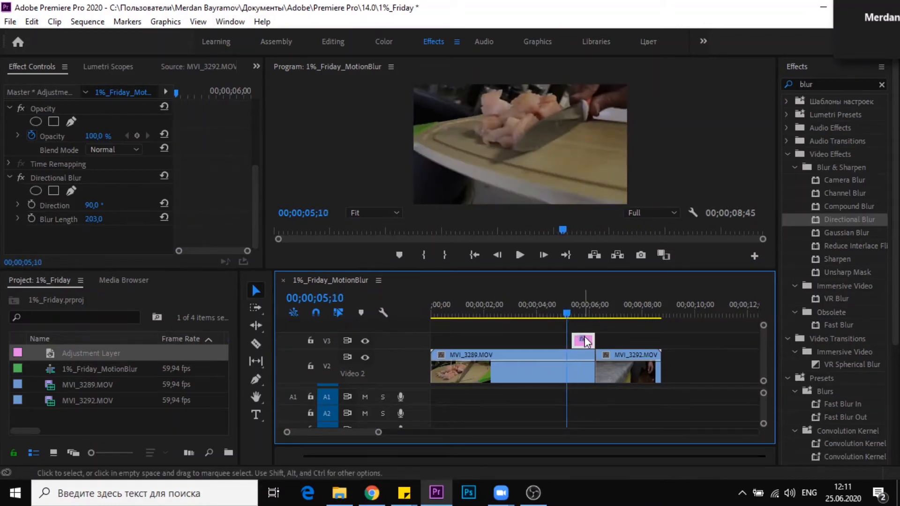
pyautogui.click(581, 312)
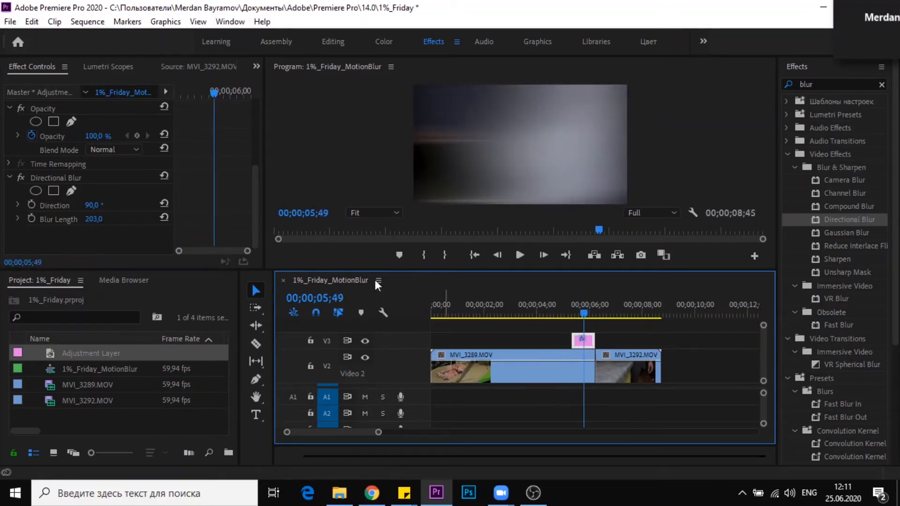
pyautogui.moveTo(104, 219); pyautogui.dragTo(21, 219)
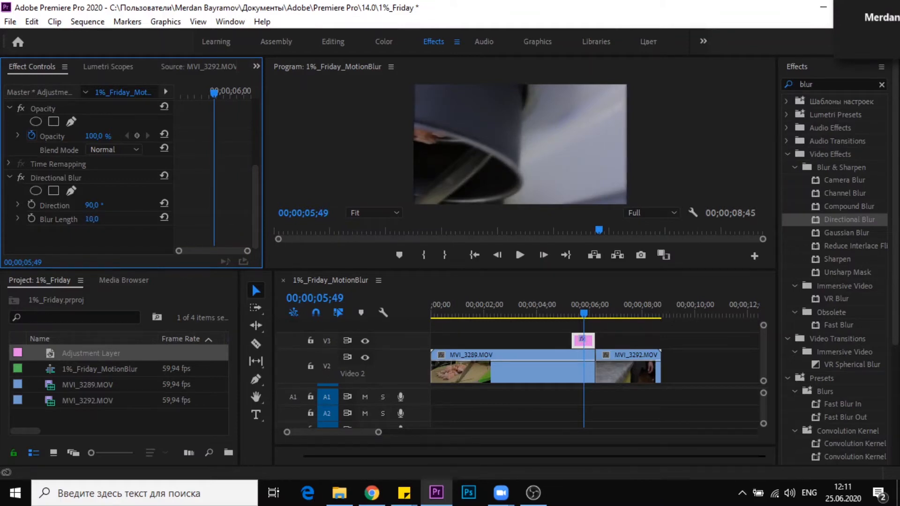
pyautogui.click(559, 307)
pyautogui.press('space')
pyautogui.click(572, 313)
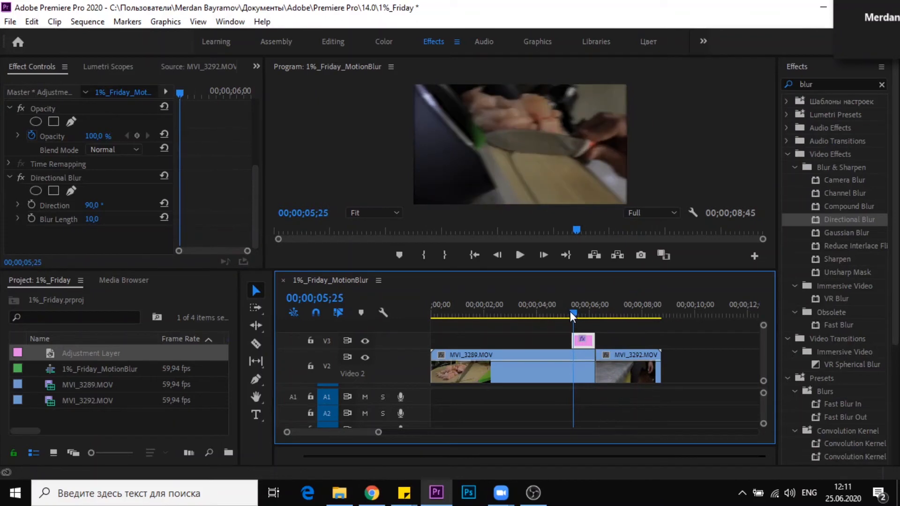
pyautogui.moveTo(571, 312); pyautogui.dragTo(571, 312)
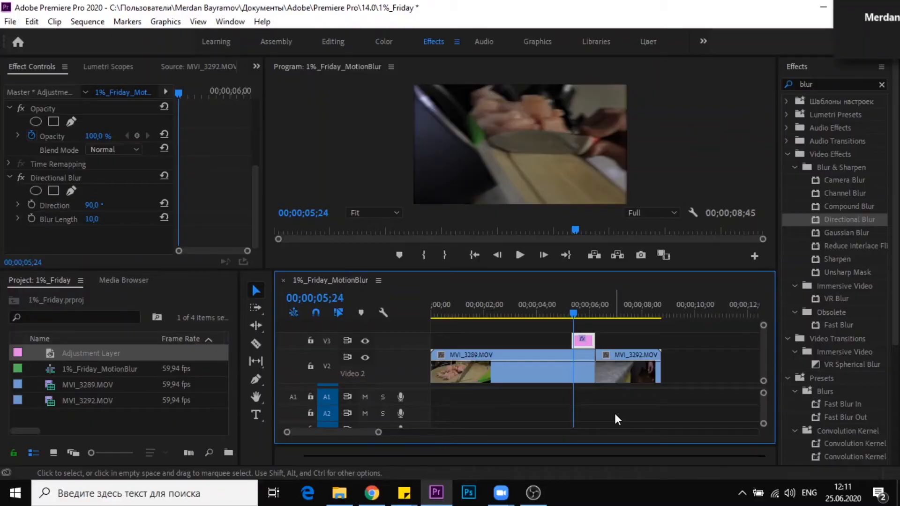
pyautogui.moveTo(573, 311); pyautogui.dragTo(558, 311)
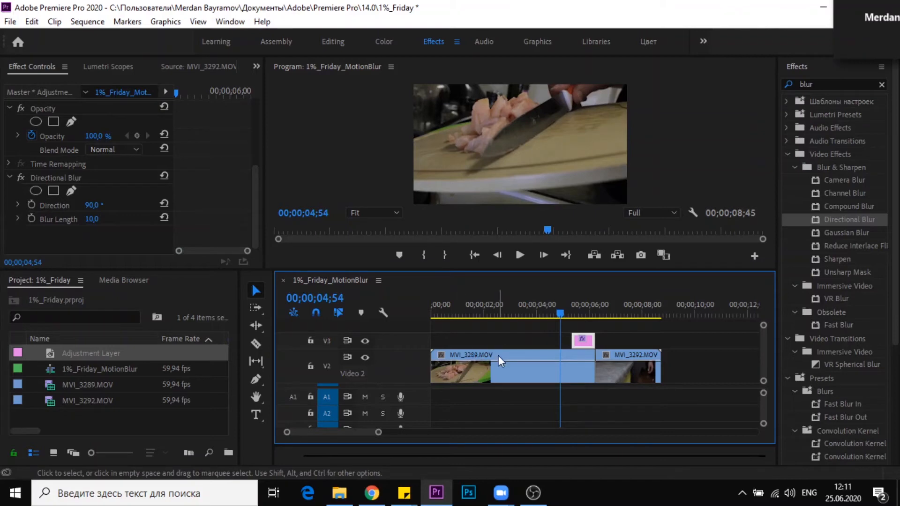
# Show the Time Remapping Speed line on the MVI_3289.MOV clip in the timeline
pyautogui.click(439, 355)
pyautogui.rightClick(440, 355)
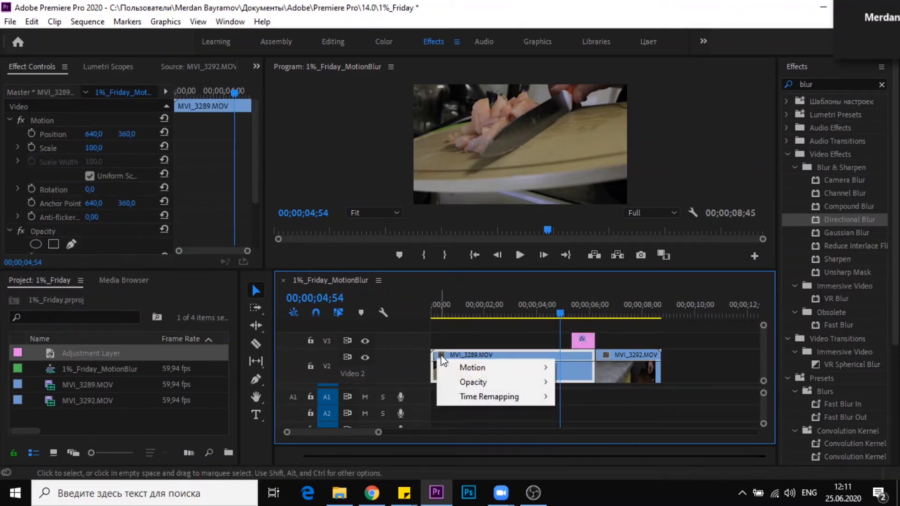
pyautogui.click(441, 354)
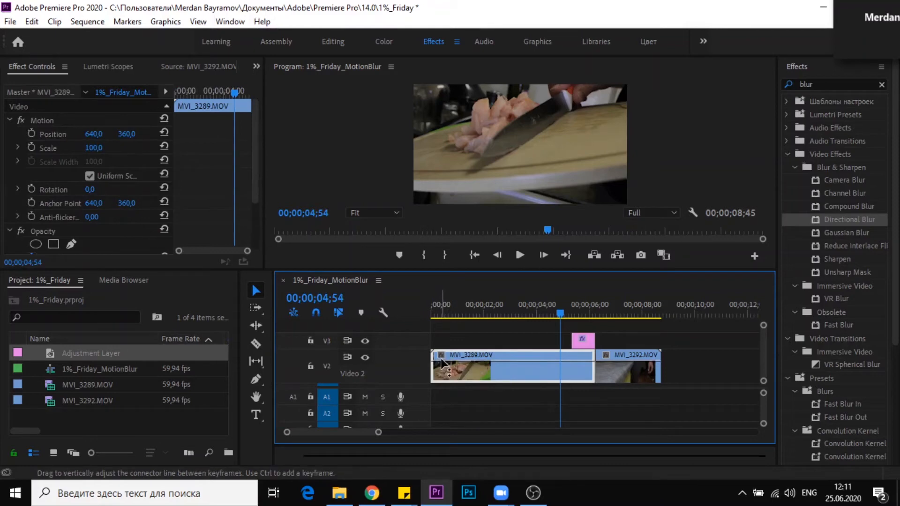
pyautogui.click(440, 355)
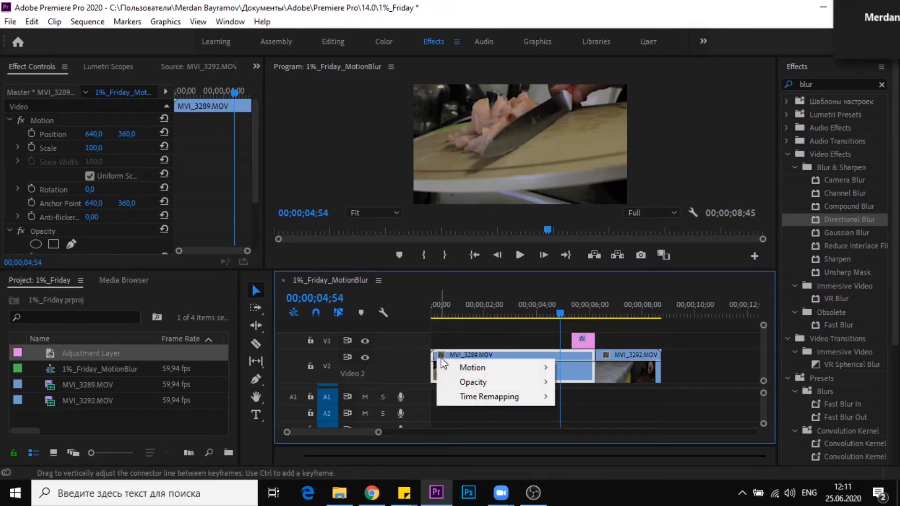
pyautogui.moveTo(519, 396)
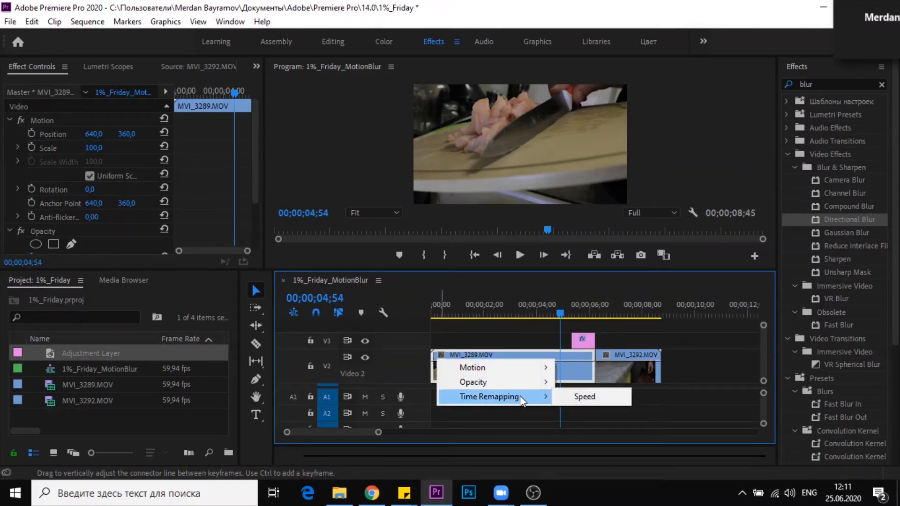
pyautogui.click(587, 397)
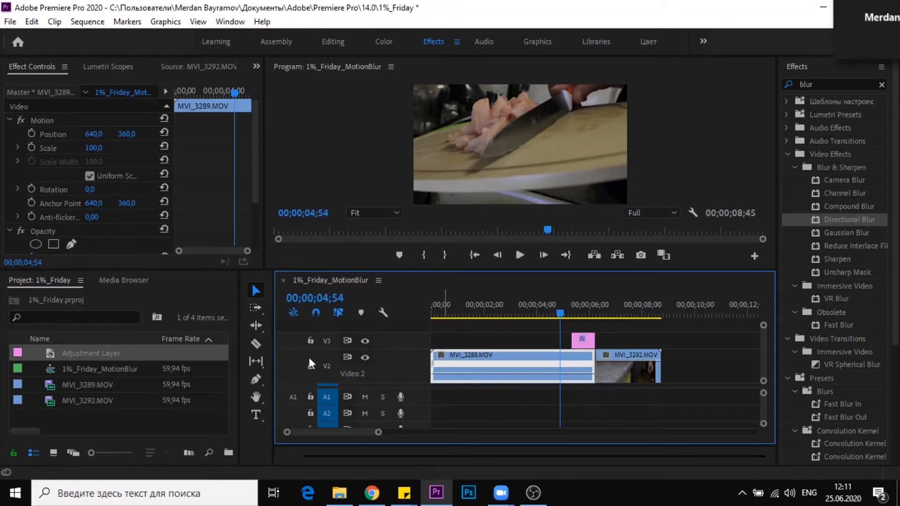
# Add a speed keyframe with the Pen tool to MVI_3289.MOV at 00;00;05;21, where the adjustment layer starts
pyautogui.click(256, 380)
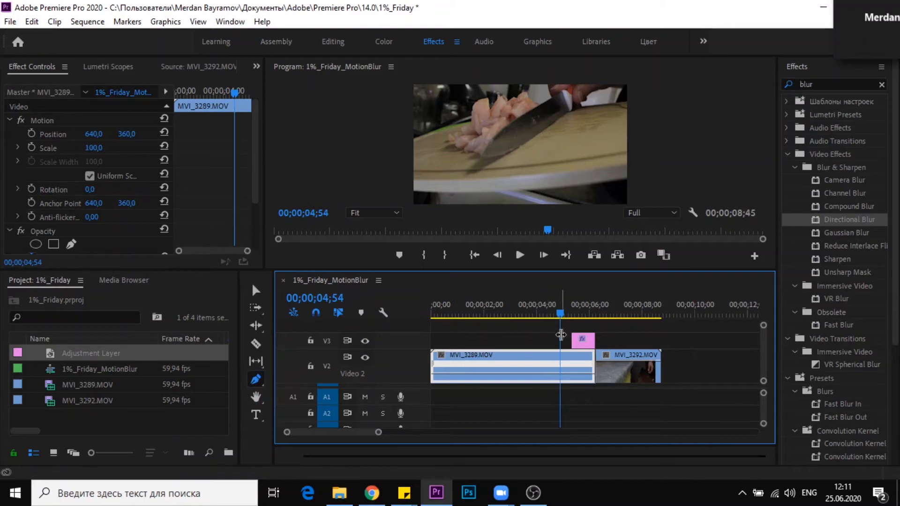
pyautogui.moveTo(561, 312); pyautogui.dragTo(573, 311)
pyautogui.click(571, 370)
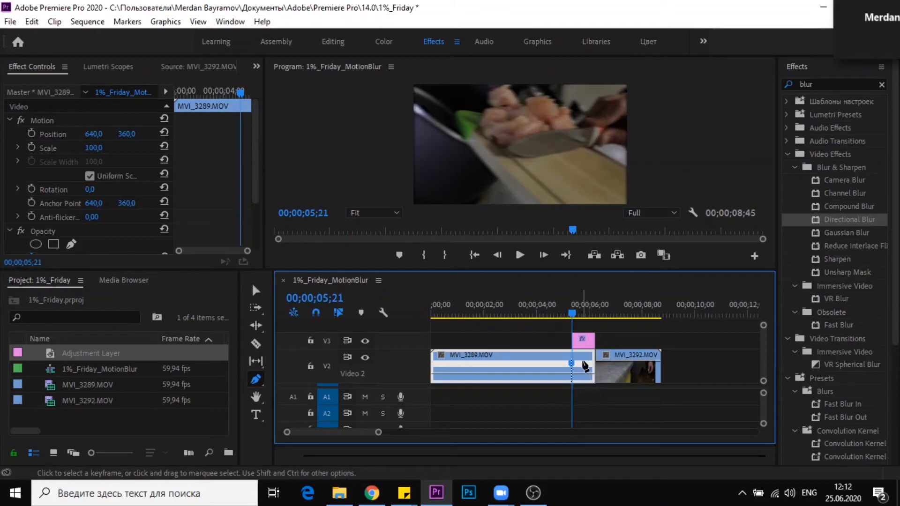
# Speed up the part of MVI_3289.MOV after the keyframe and move MVI_3292.MOV earlier to close the gap
pyautogui.click(254, 288)
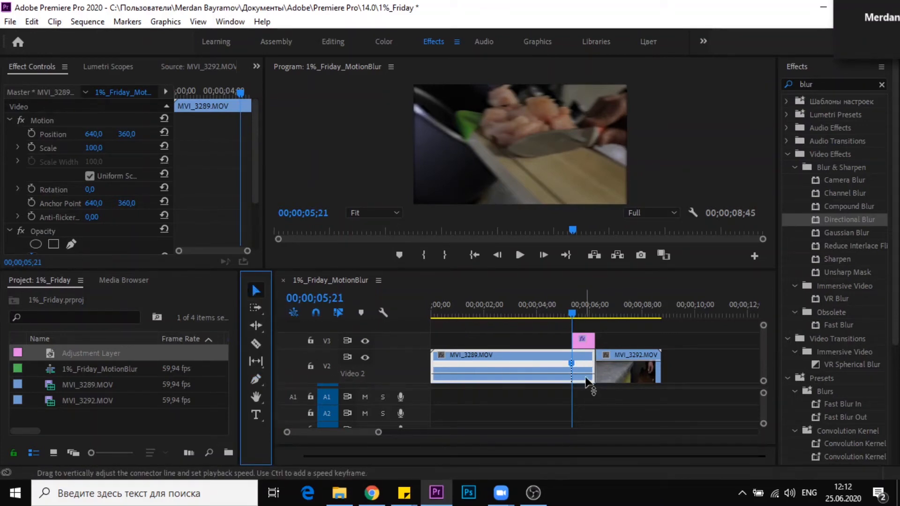
pyautogui.moveTo(587, 375); pyautogui.dragTo(588, 373)
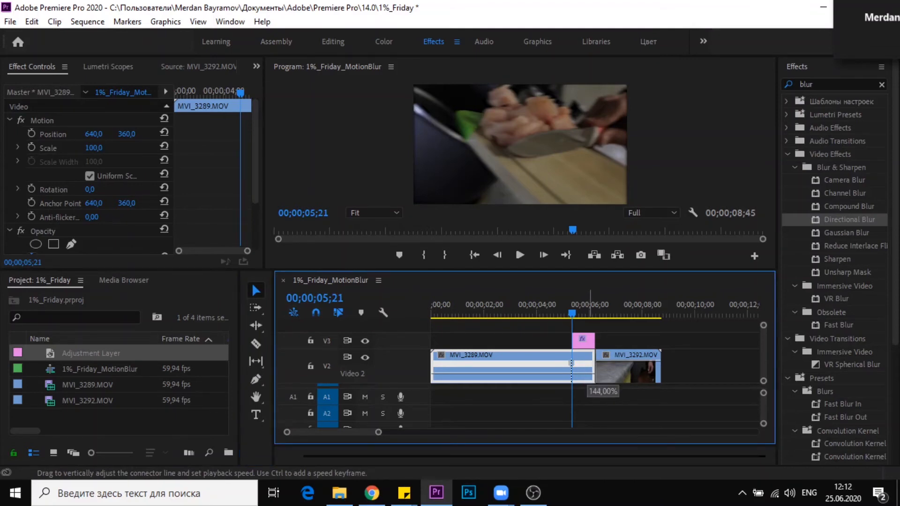
pyautogui.moveTo(588, 357); pyautogui.dragTo(587, 344)
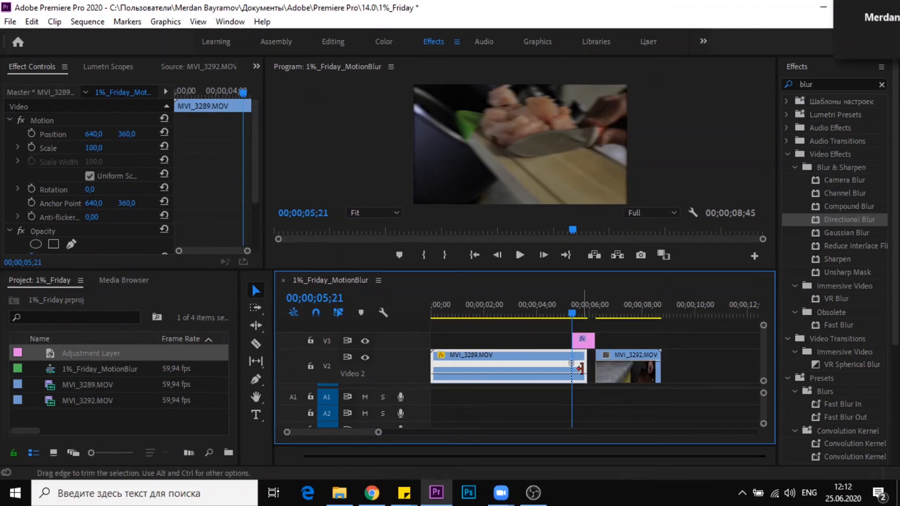
pyautogui.moveTo(620, 367); pyautogui.dragTo(612, 369)
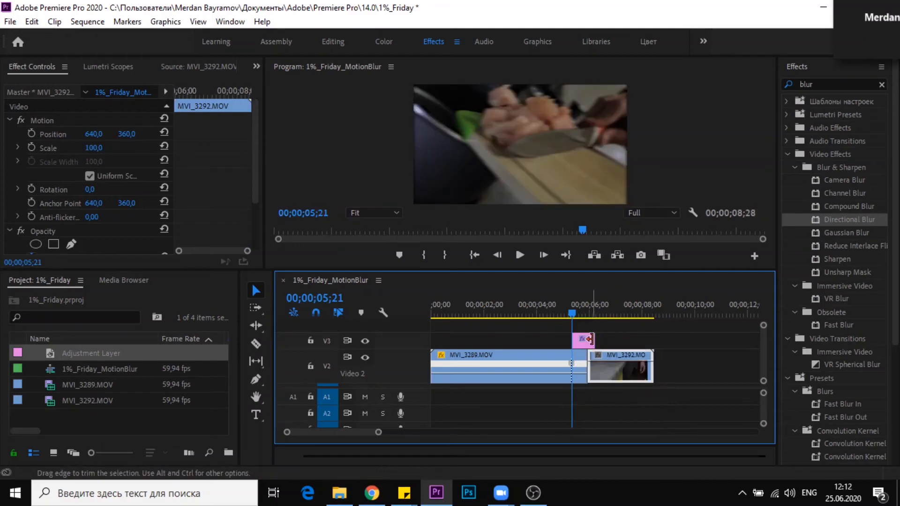
# Trim the end of the adjustment layer back to the cut between MVI_3289.MOV and MVI_3292.MOV
pyautogui.moveTo(593, 341); pyautogui.dragTo(589, 341)
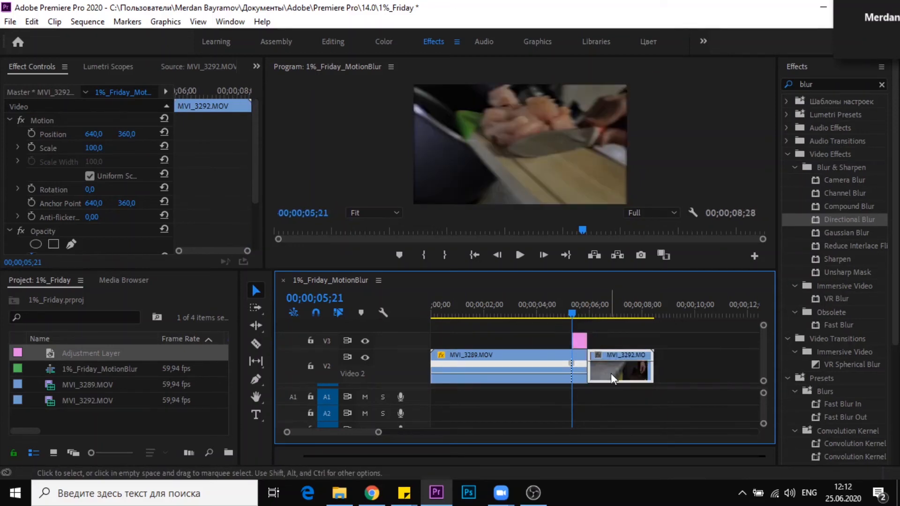
# Split the speed keyframe on MVI_3289.MOV into a gradual speed transition extending from 00;00;05;21 to the clip's end
pyautogui.press('=')
pyautogui.press('=')
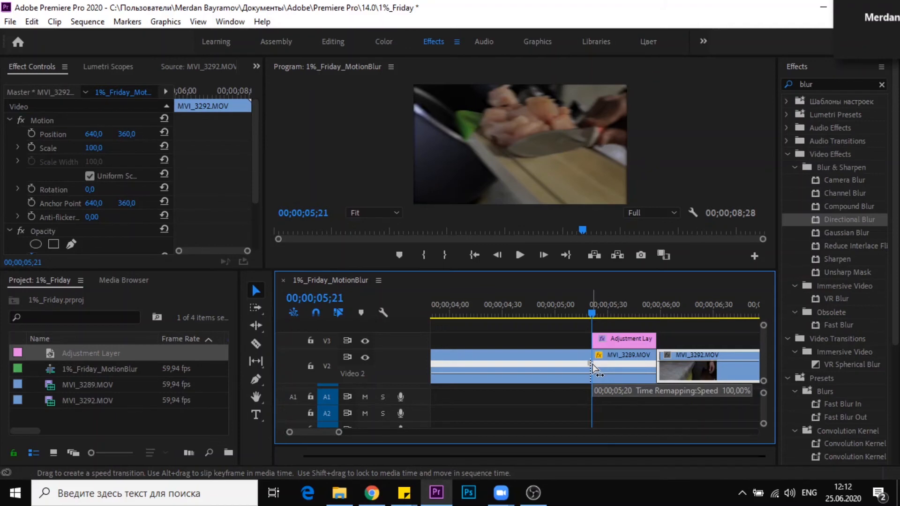
pyautogui.click(526, 361)
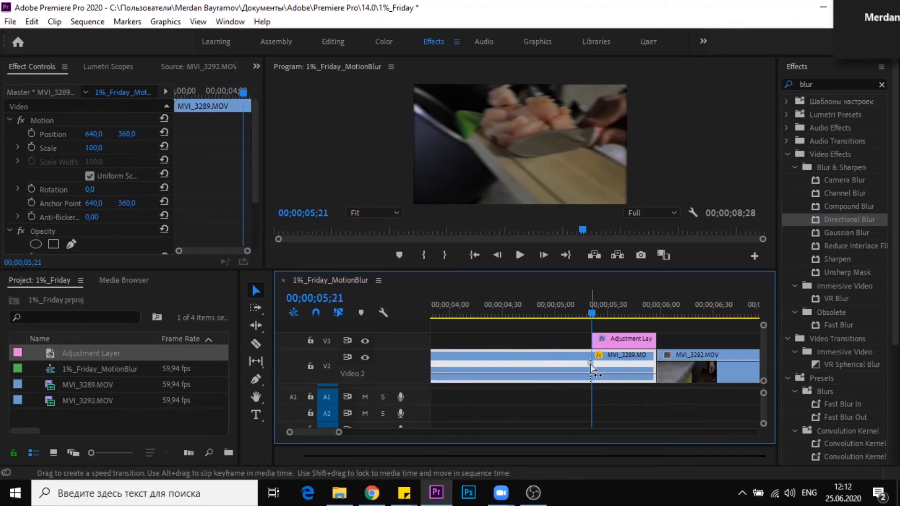
pyautogui.moveTo(595, 364); pyautogui.dragTo(658, 364)
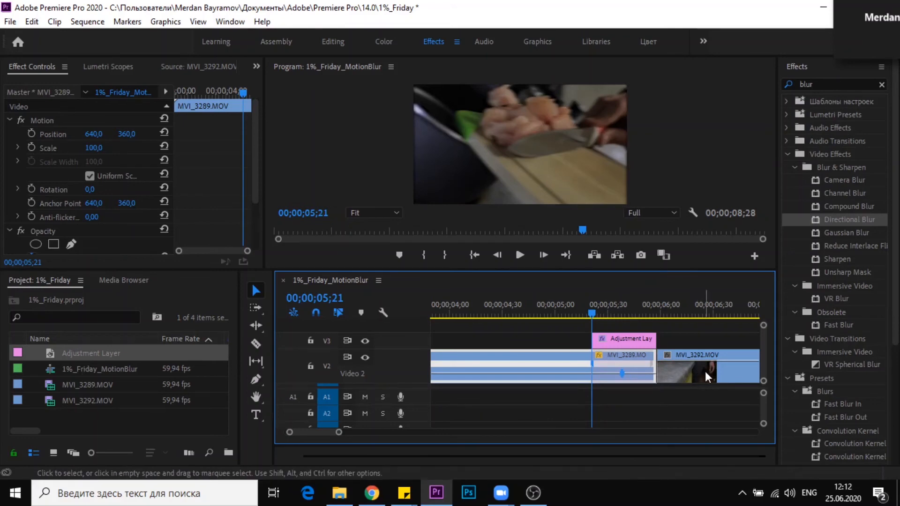
# Play back the sequence repeatedly from shortly before the adjustment layer to check the speed ramp and blur across the cut
pyautogui.click(575, 310)
pyautogui.press('space')
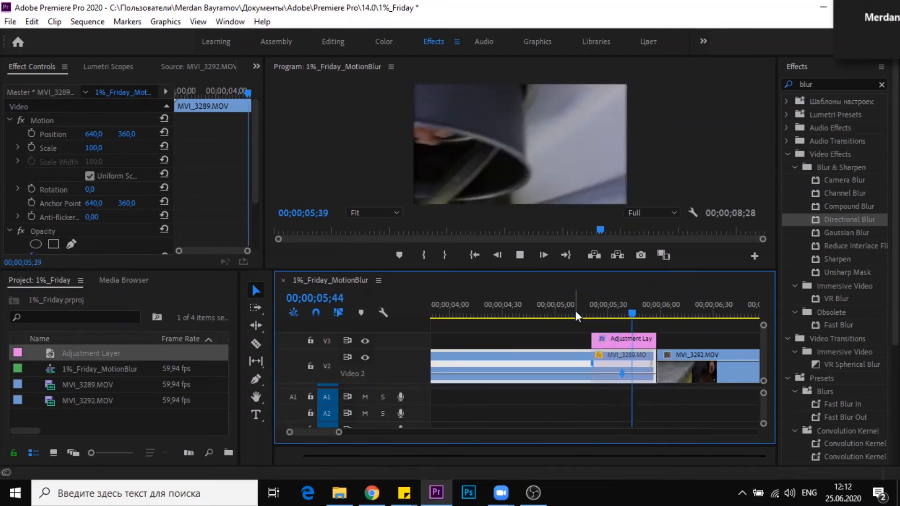
pyautogui.click(538, 309)
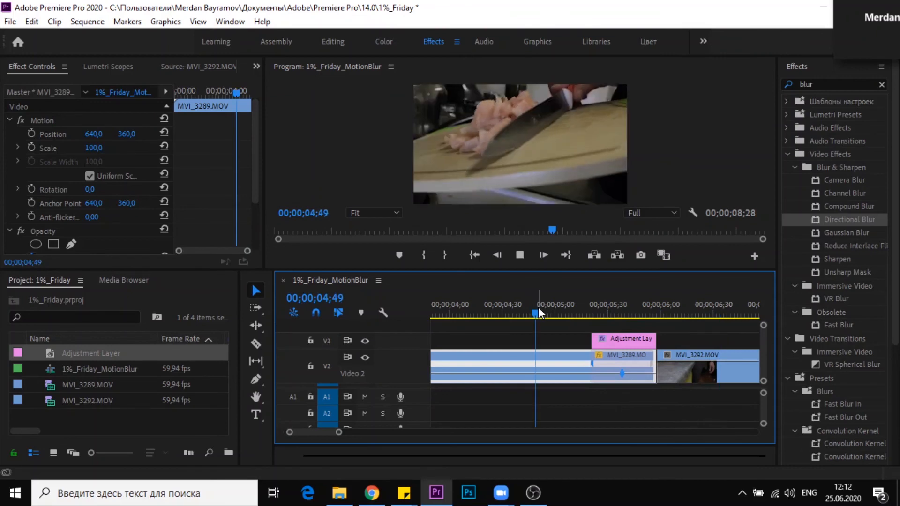
pyautogui.press('space')
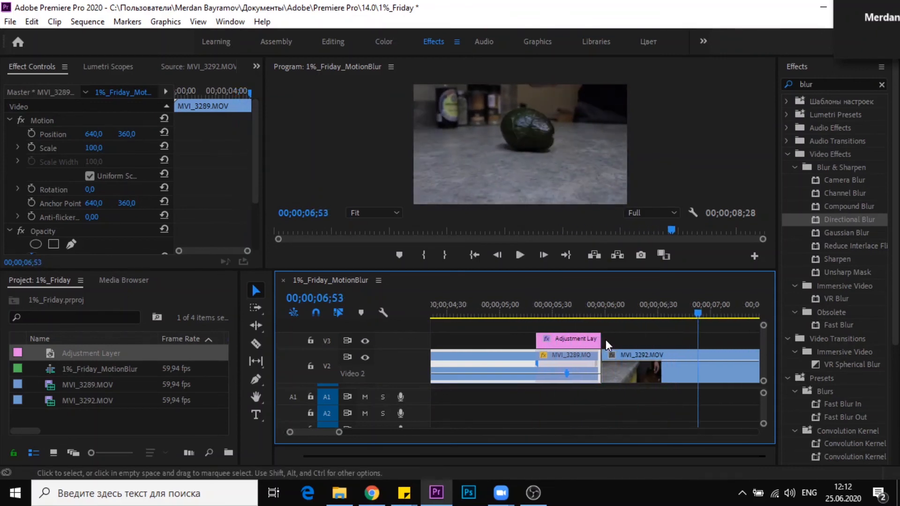
pyautogui.click(515, 306)
pyautogui.press('space')
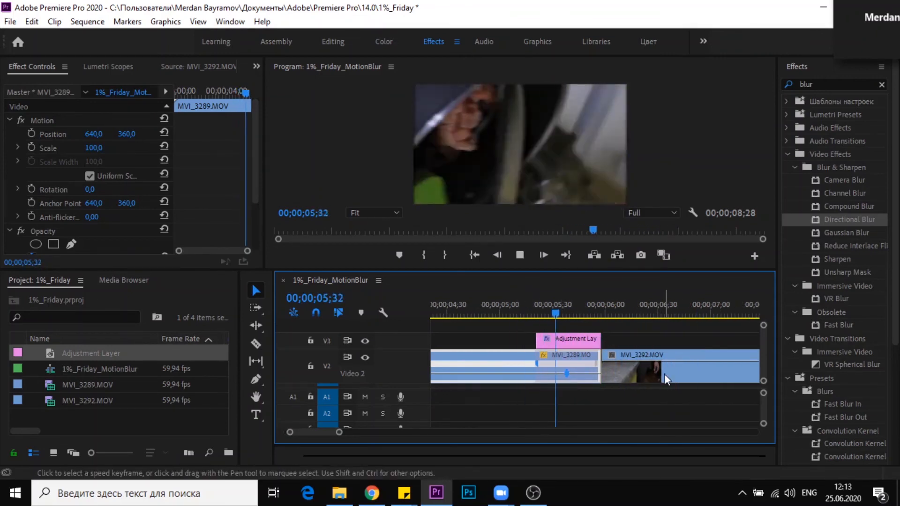